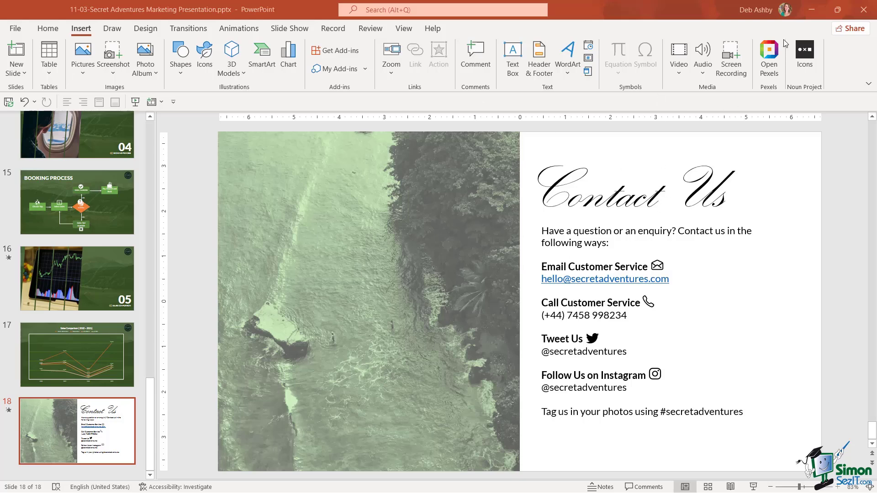
- Start inserting an audio file from the computer, then cancel and close the audio choices
{"action": "left_click", "coordinate": [704, 74]}
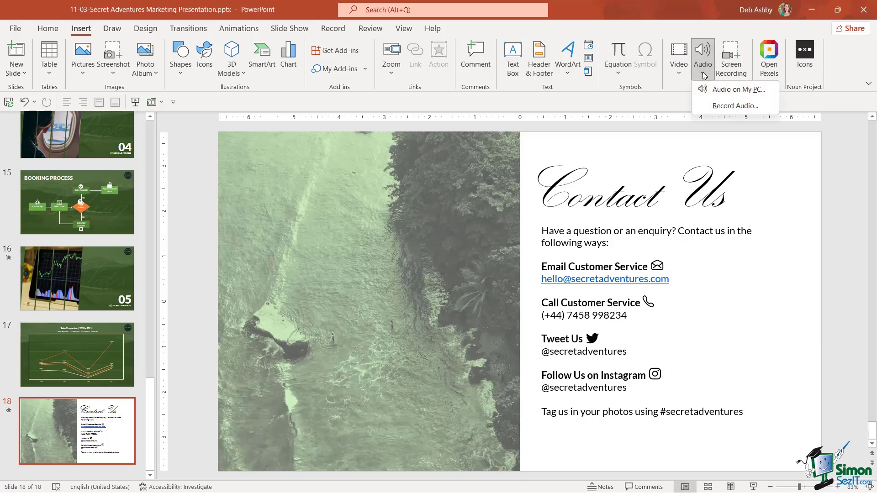
{"action": "left_click", "coordinate": [748, 90]}
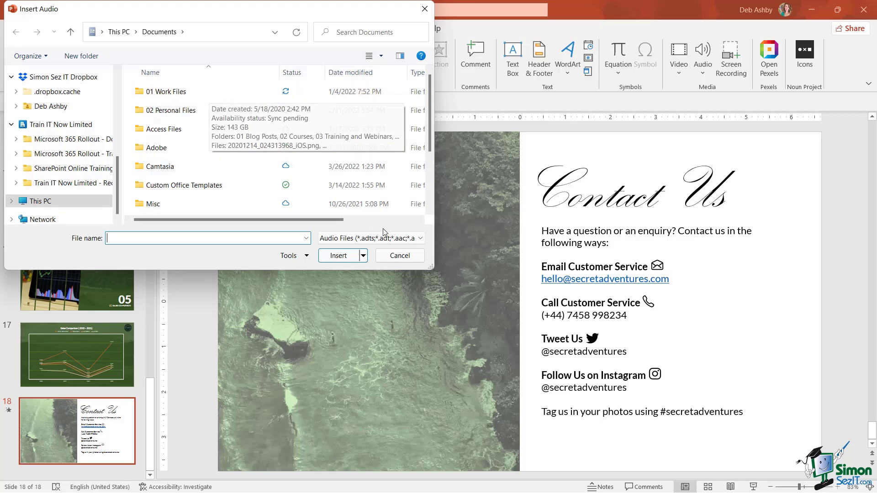
{"action": "left_click", "coordinate": [399, 255]}
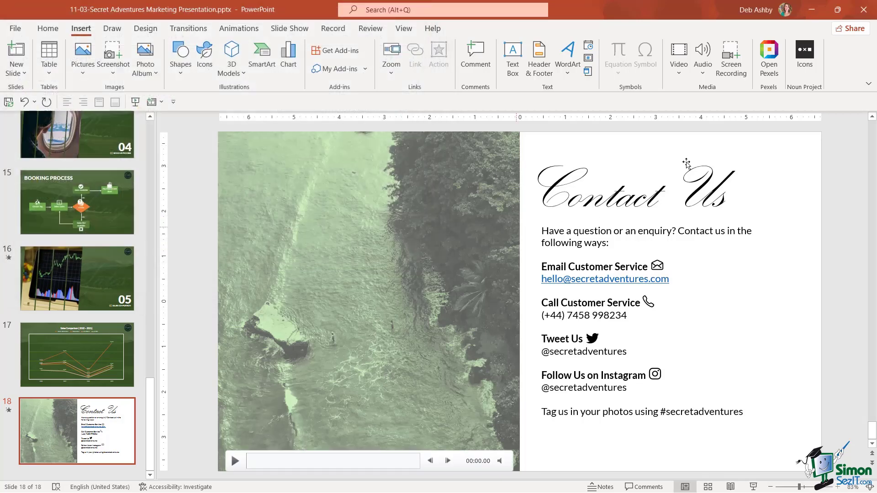
{"action": "left_click", "coordinate": [704, 68]}
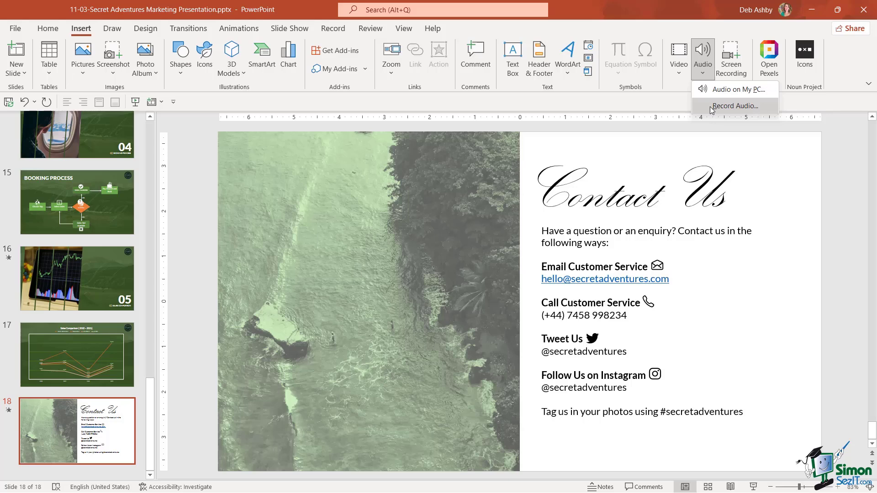
{"action": "left_click", "coordinate": [155, 388]}
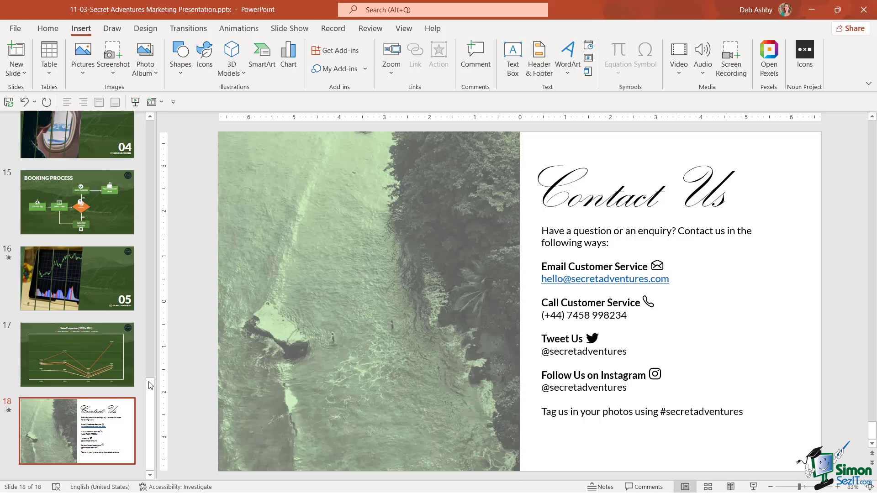
{"action": "left_click_drag", "start_coordinate": [150, 388], "coordinate": [150, 120]}
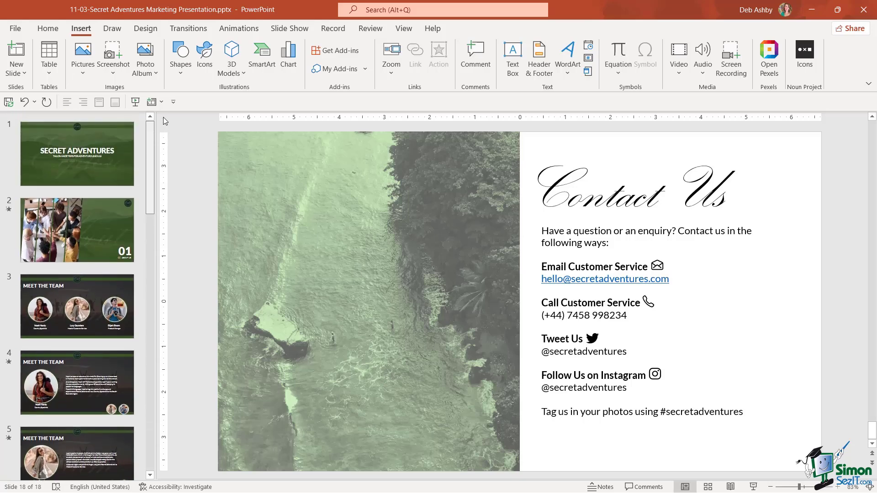
- On the Secret Adventures title slide, start a new Record Audio sound
{"action": "left_click", "coordinate": [85, 171]}
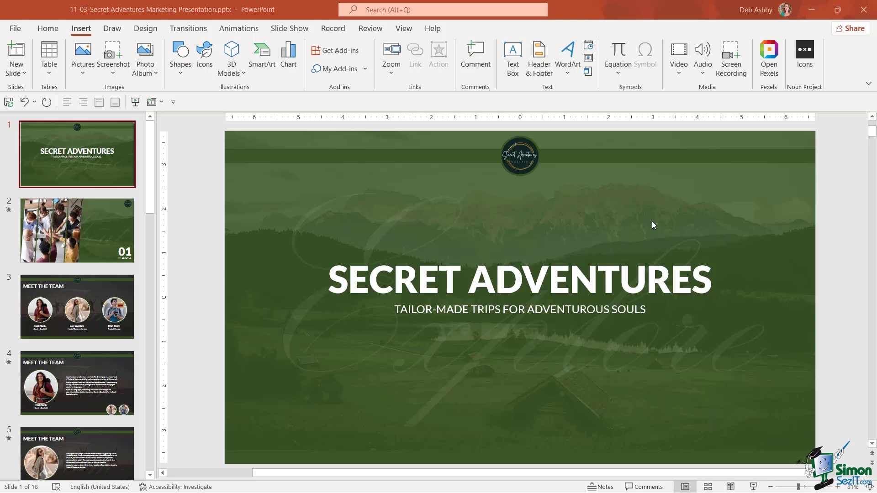
{"action": "left_click", "coordinate": [703, 74]}
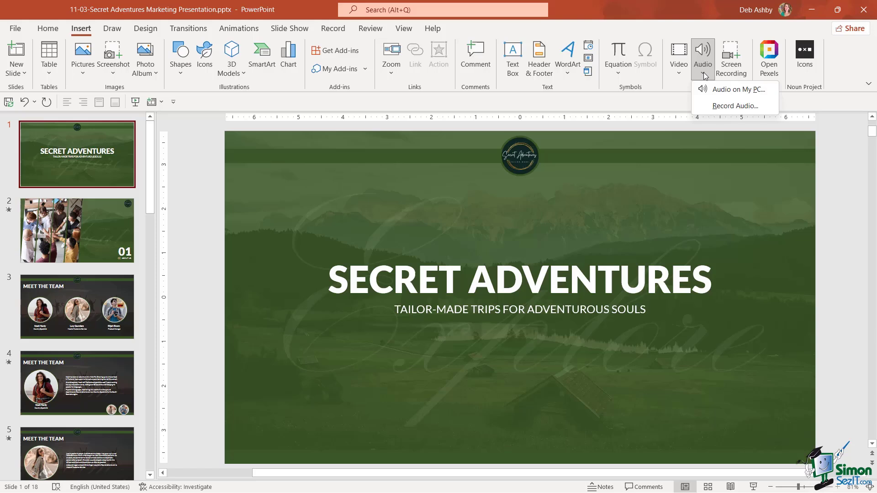
{"action": "left_click", "coordinate": [707, 110]}
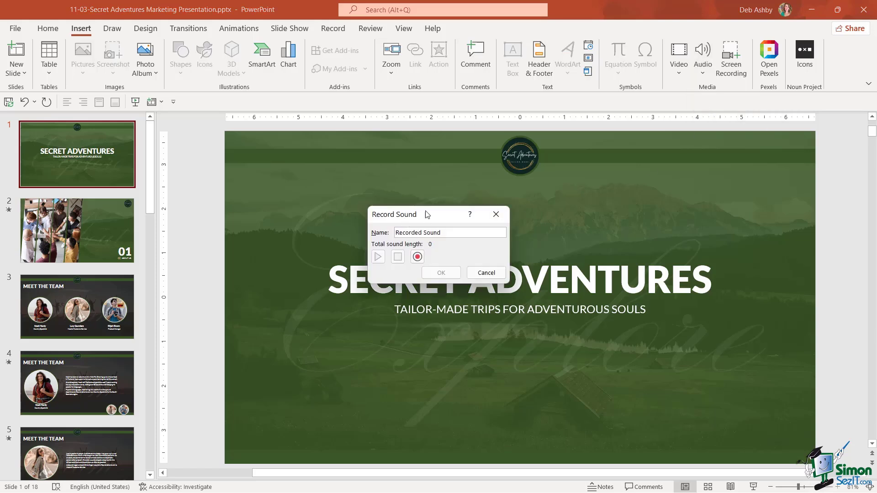
- Name the sound 'Welcome Message' and record an 18-second message
{"action": "left_click_drag", "start_coordinate": [428, 212], "coordinate": [399, 187]}
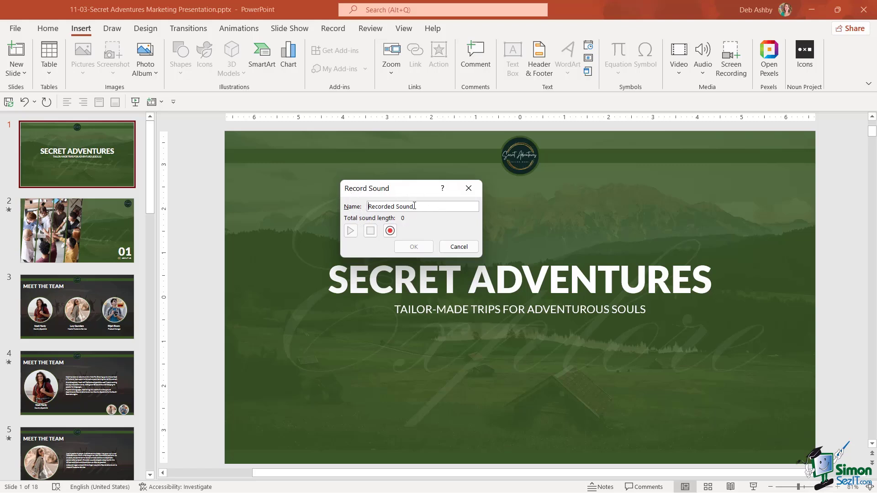
{"action": "left_click_drag", "start_coordinate": [415, 206], "coordinate": [367, 206]}
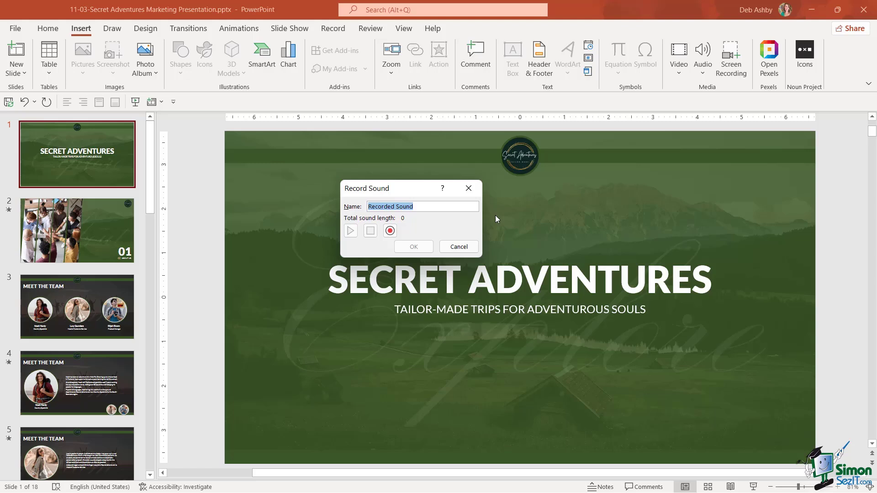
{"action": "type", "text": "Welco"}
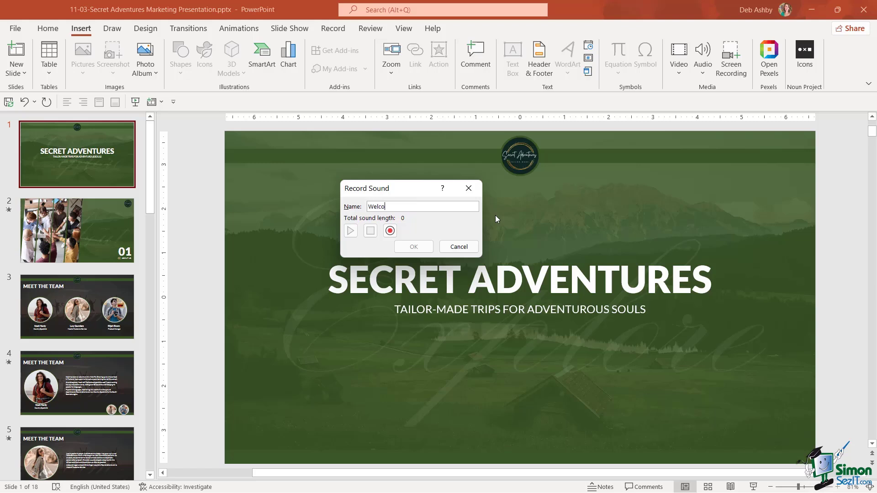
{"action": "type", "text": "me Message"}
{"action": "left_click", "coordinate": [390, 231]}
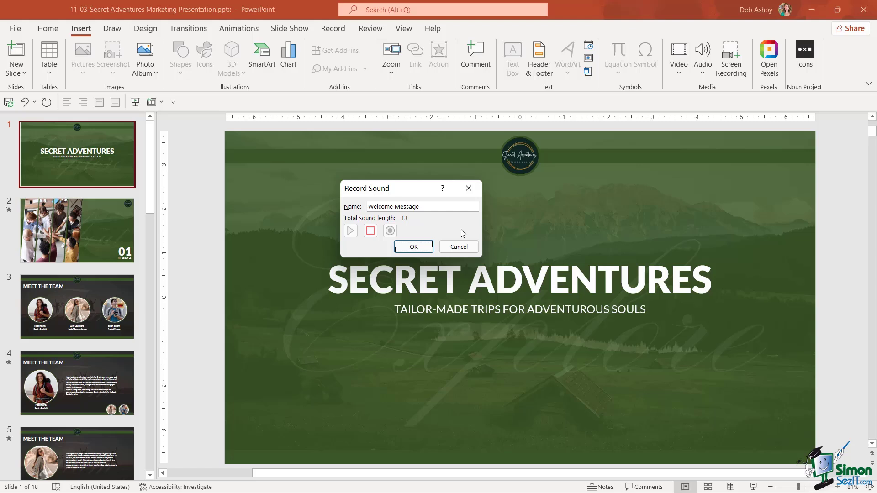
{"action": "left_click", "coordinate": [371, 231]}
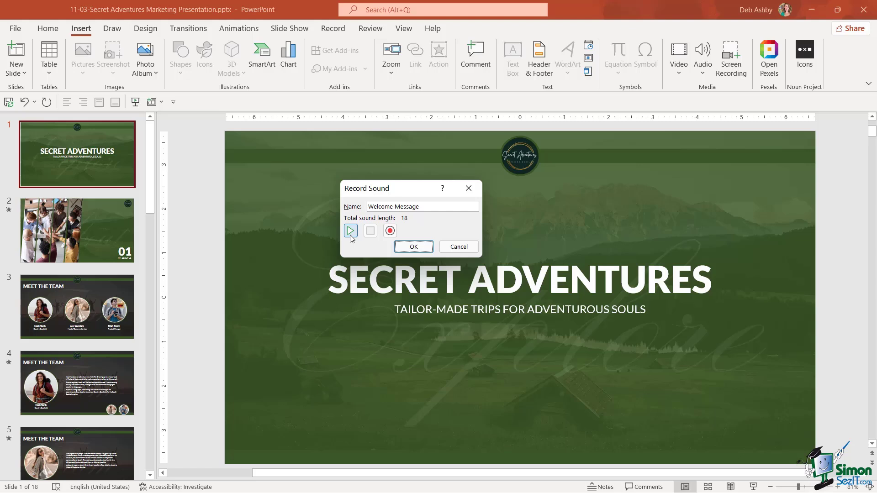
- Insert the recording, place its speaker icon just below the tagline, preview it, and deselect
{"action": "left_click", "coordinate": [420, 250]}
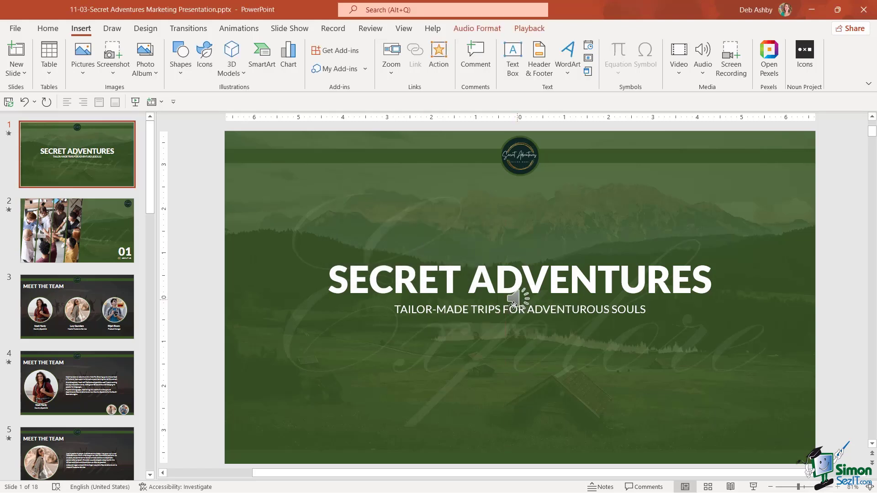
{"action": "left_click_drag", "start_coordinate": [514, 305], "coordinate": [518, 346]}
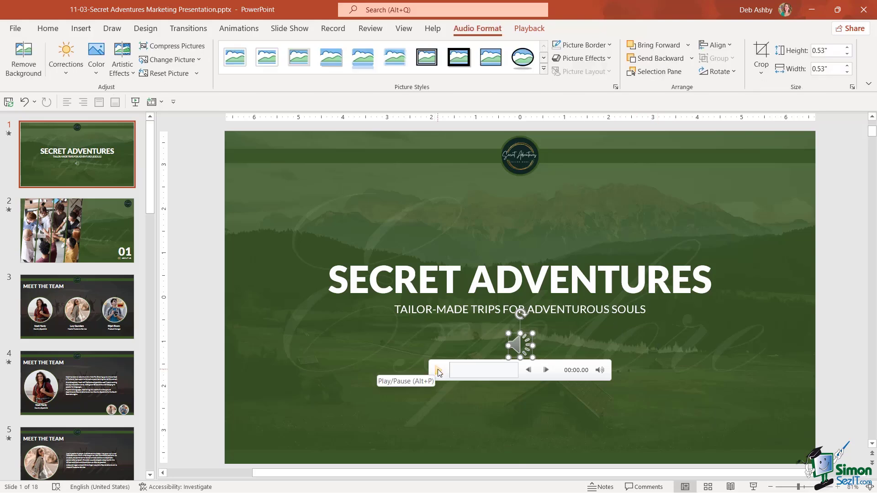
{"action": "left_click", "coordinate": [438, 372]}
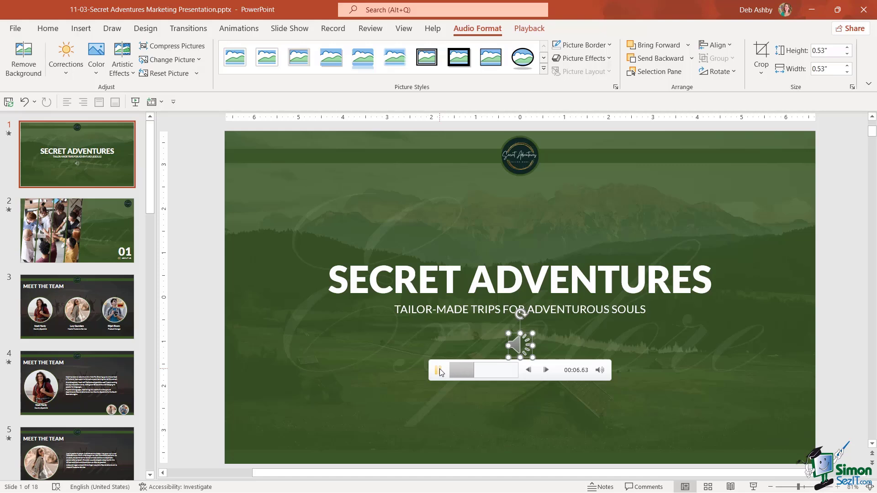
{"action": "left_click", "coordinate": [438, 370]}
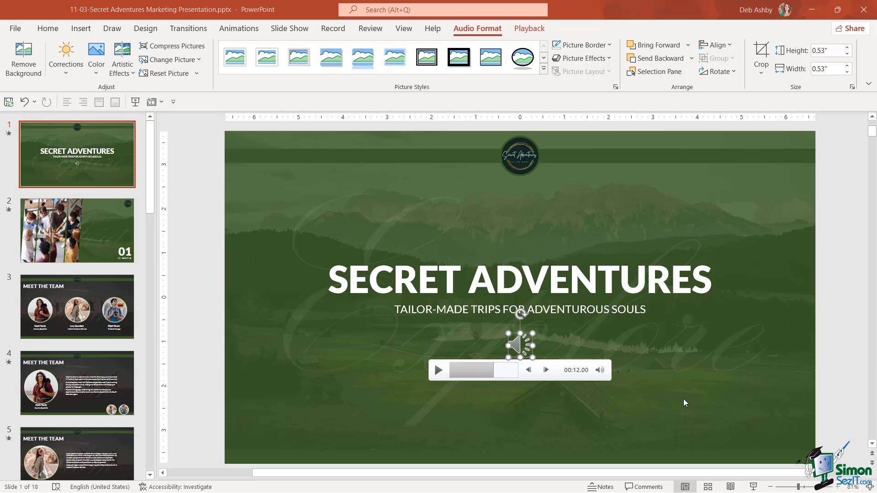
{"action": "left_click", "coordinate": [662, 369]}
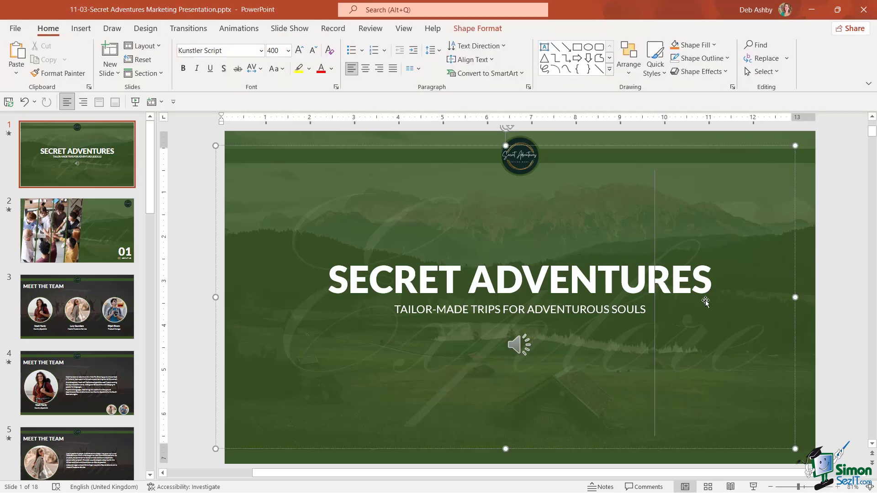
{"action": "left_click", "coordinate": [691, 140]}
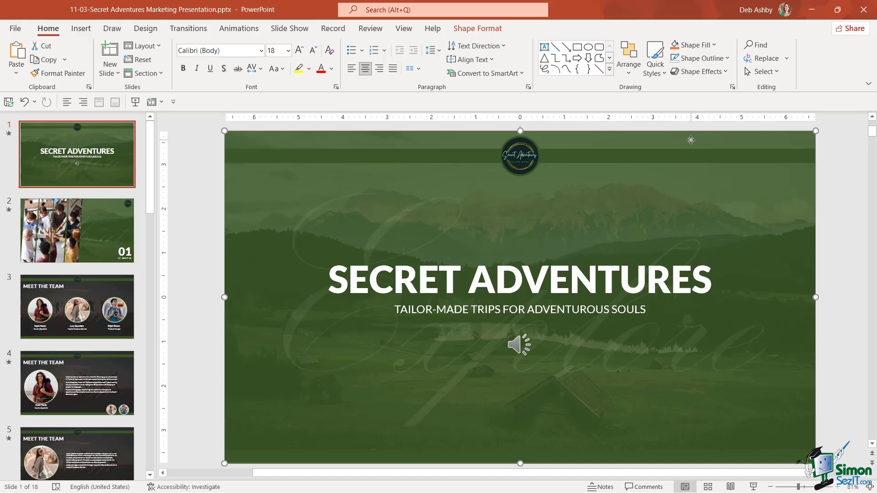
{"action": "left_click", "coordinate": [516, 346]}
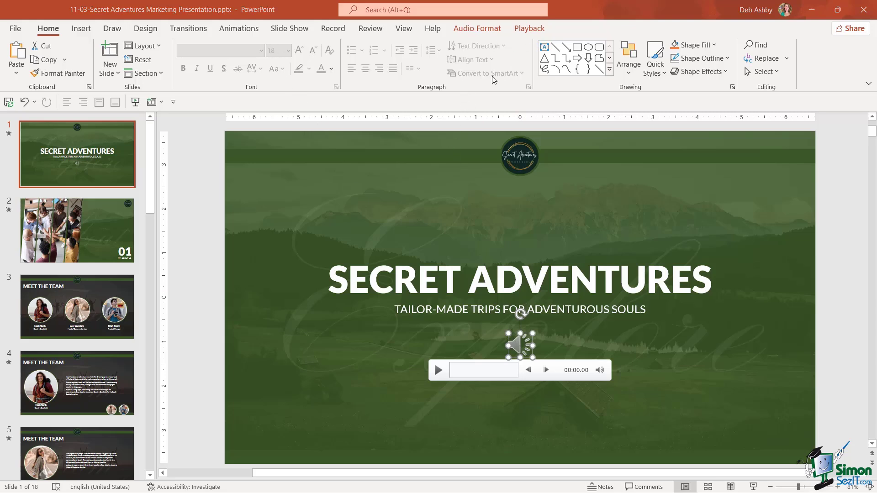
{"action": "left_click", "coordinate": [477, 29]}
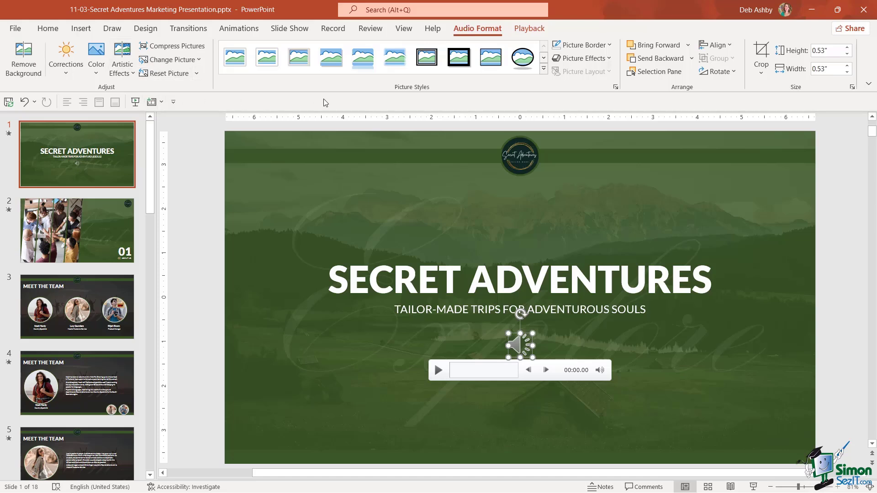
{"action": "left_click", "coordinate": [196, 61]}
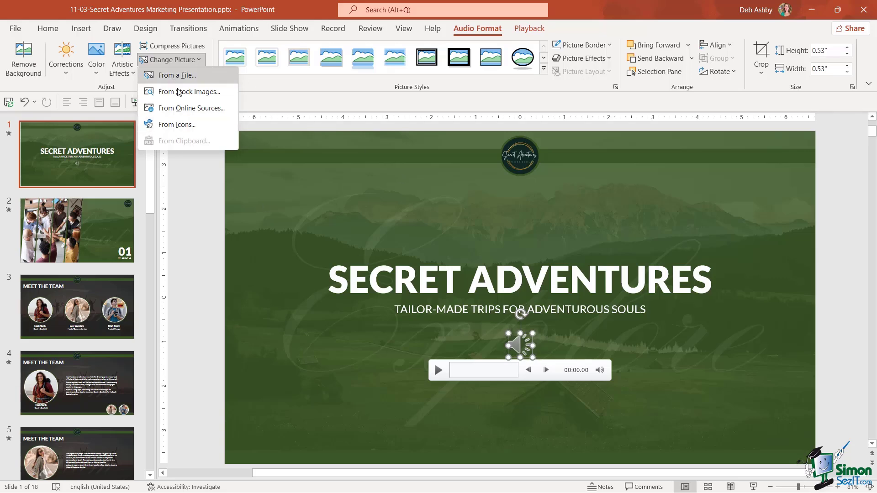
{"action": "left_click", "coordinate": [182, 124]}
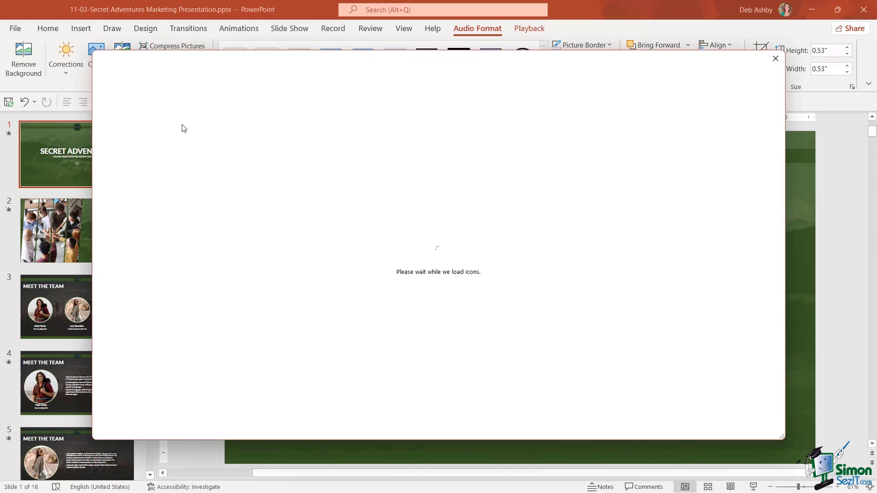
{"action": "type", "text": "audio"}
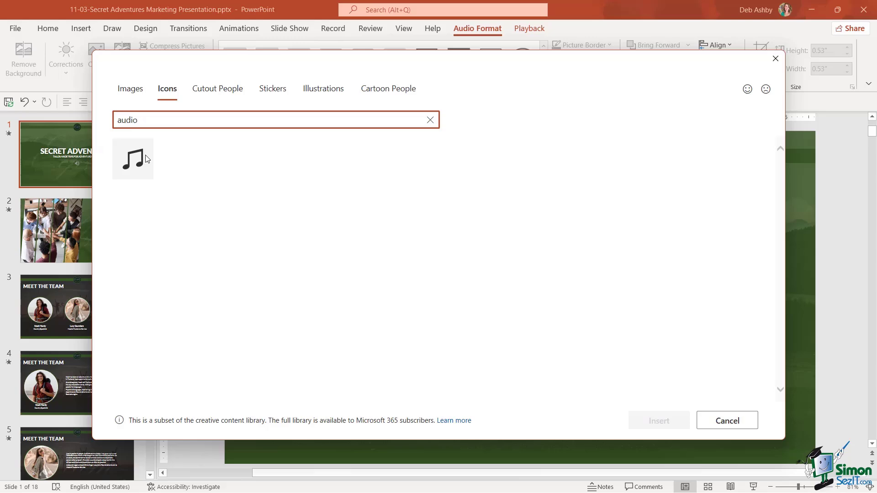
{"action": "left_click", "coordinate": [144, 165]}
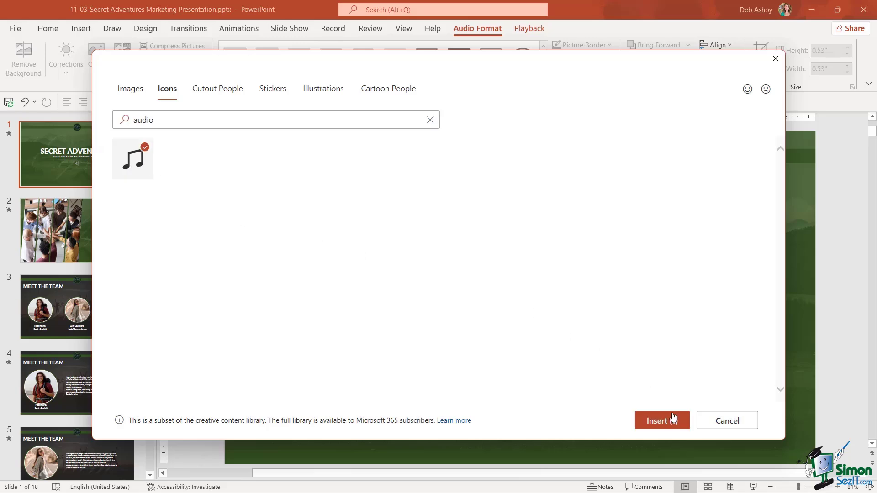
{"action": "left_click", "coordinate": [661, 421]}
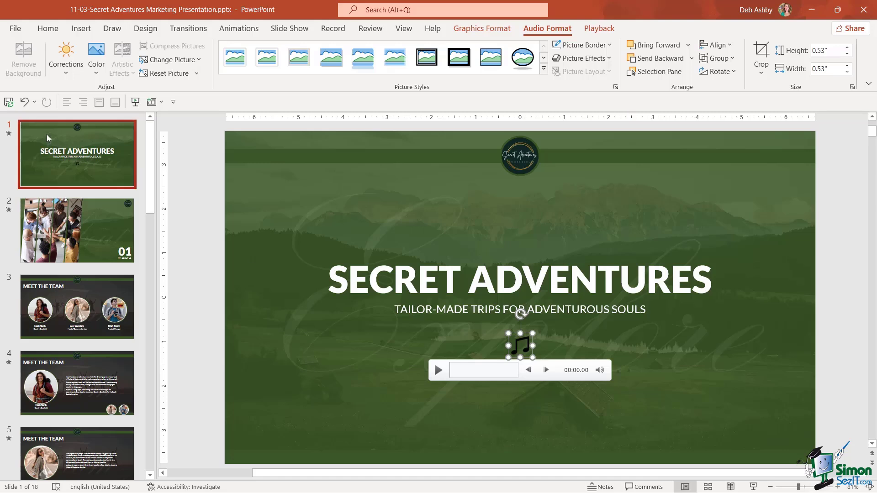
{"action": "key", "text": "ctrl+z"}
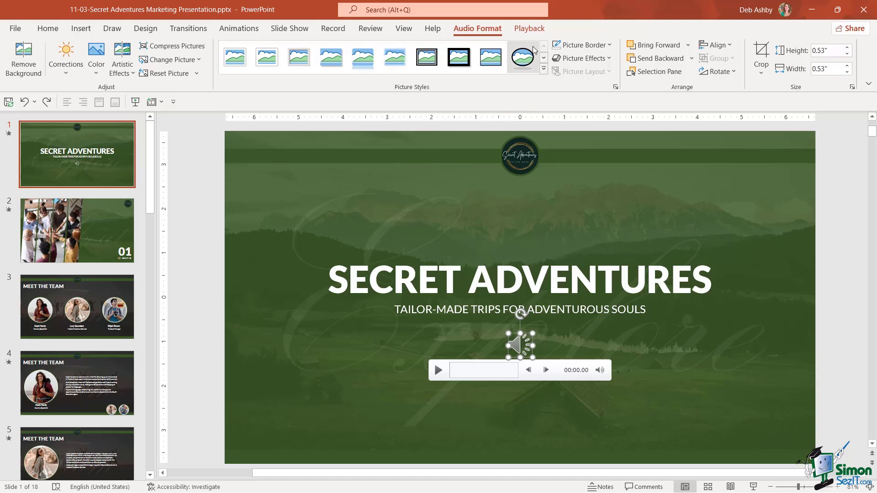
- Set the Welcome Message audio's Start option to When Clicked On in Playback
{"action": "left_click", "coordinate": [533, 31]}
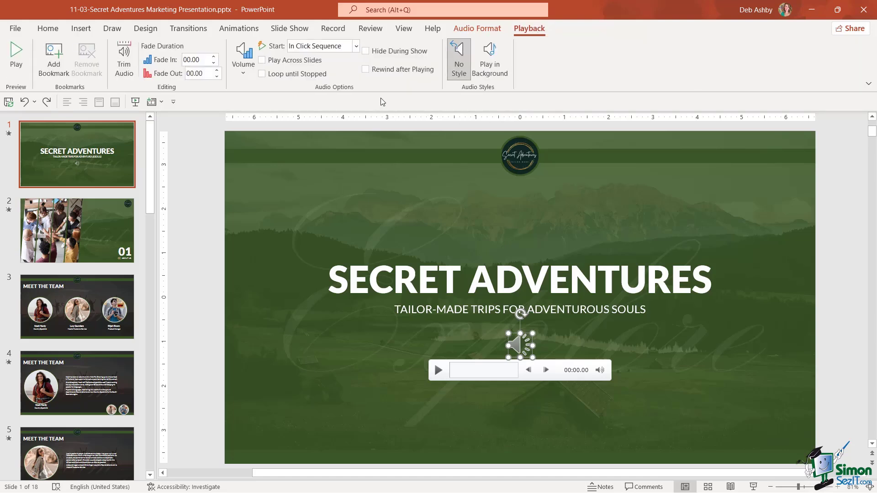
{"action": "left_click", "coordinate": [356, 46]}
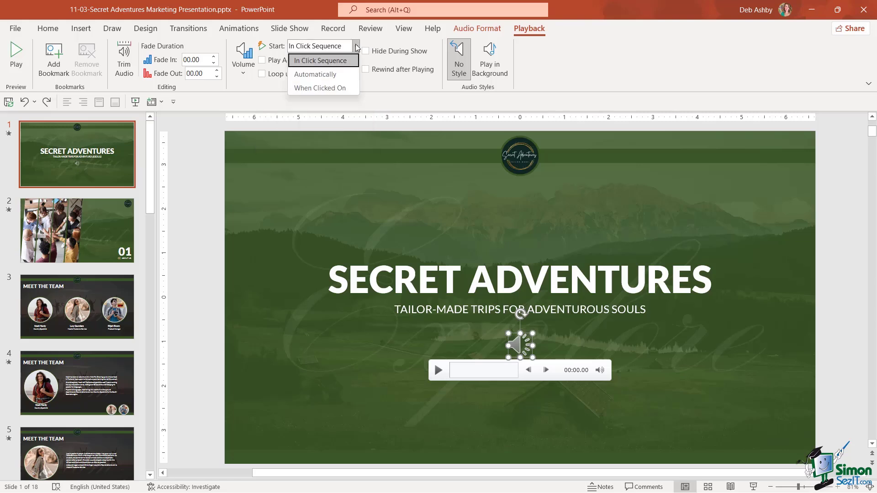
{"action": "left_click", "coordinate": [329, 89]}
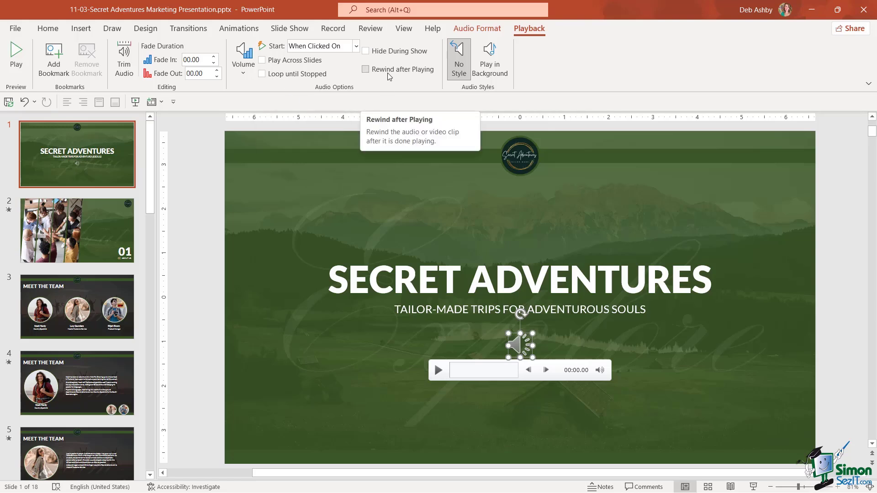
- Trim the Welcome Message audio to run from 00:01.359 to 00:16.810
{"action": "left_click", "coordinate": [124, 63]}
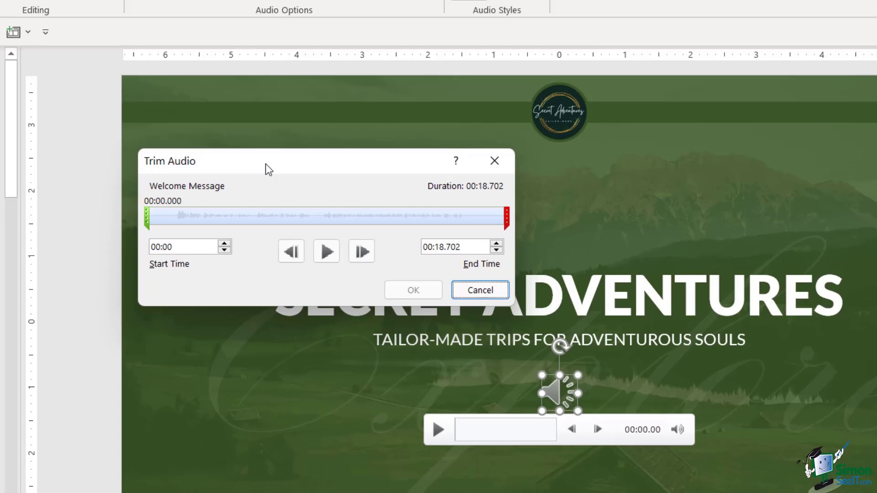
{"action": "left_click_drag", "start_coordinate": [139, 223], "coordinate": [165, 225]}
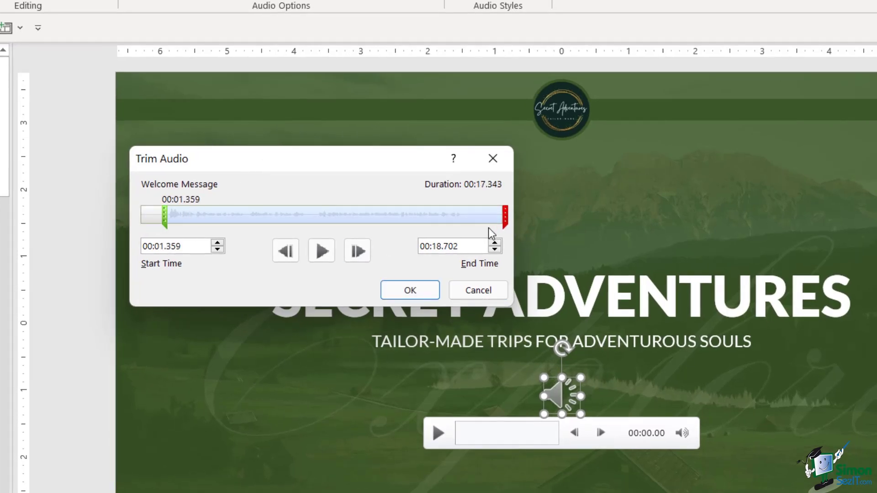
{"action": "left_click_drag", "start_coordinate": [505, 221], "coordinate": [468, 218]}
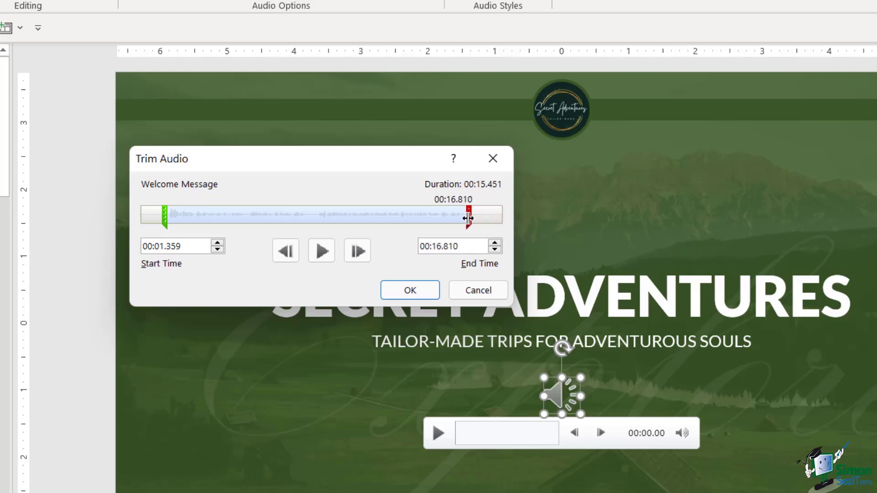
{"action": "left_click", "coordinate": [416, 292]}
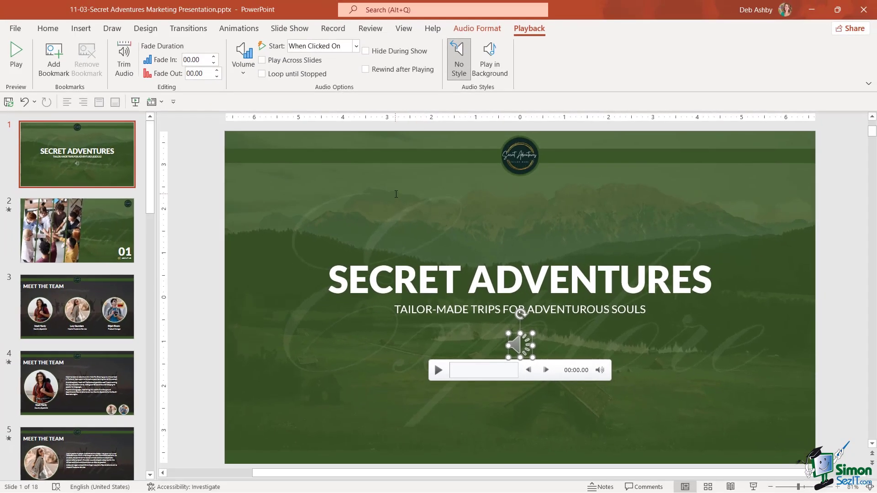
{"action": "left_click", "coordinate": [396, 194]}
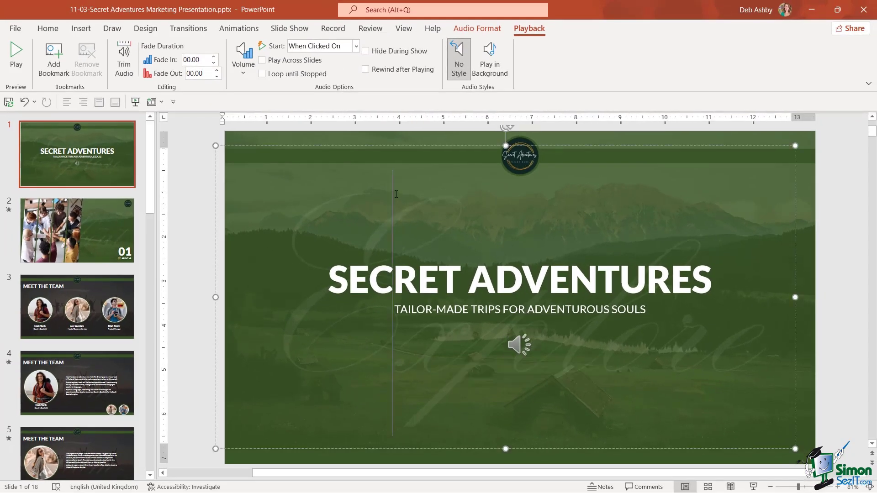